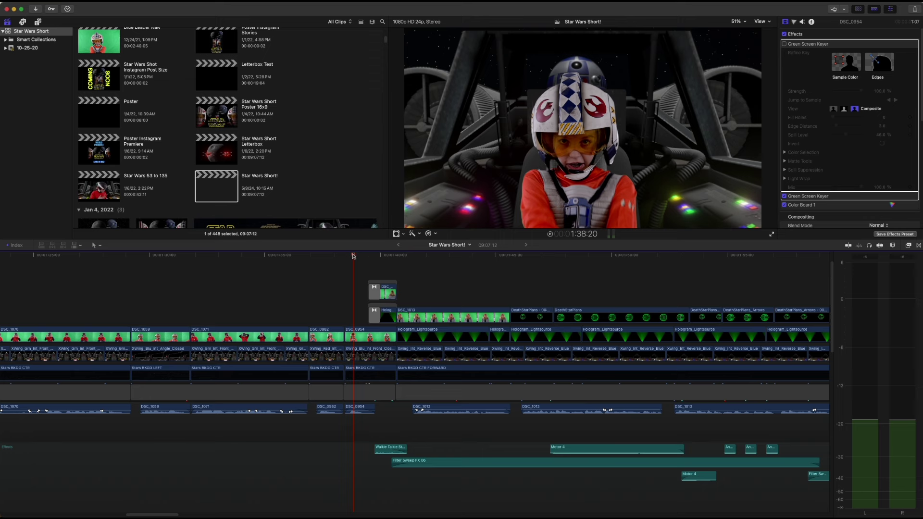
Step: Inspect the Stars BKDG CTR, XWing_Blu_Int_Front_Closed and DSC_0954 clips, then park at 1:40:05
left_click_drag(354, 256, 356, 256)
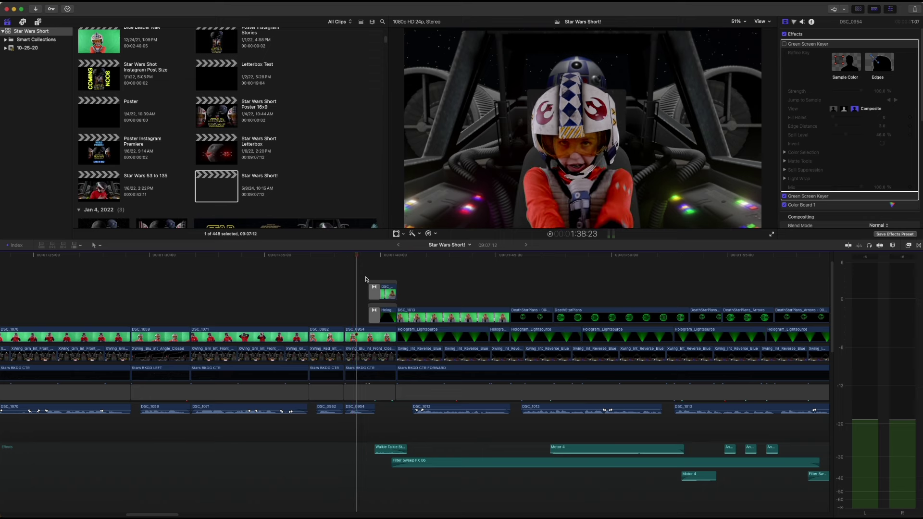
left_click(364, 376)
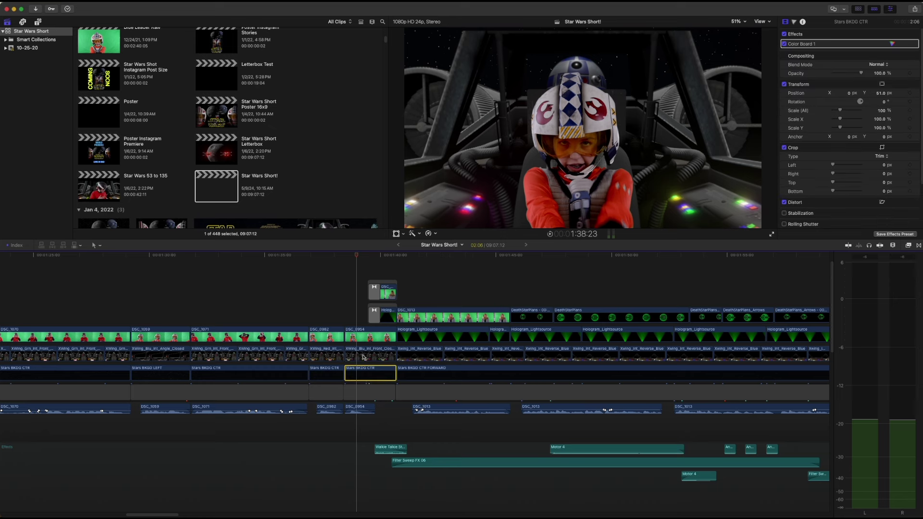
left_click(363, 356)
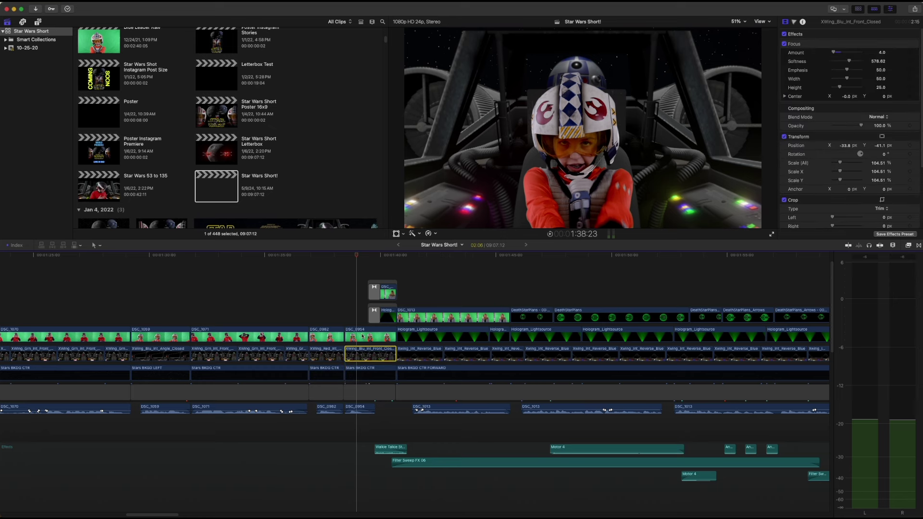
left_click(363, 337)
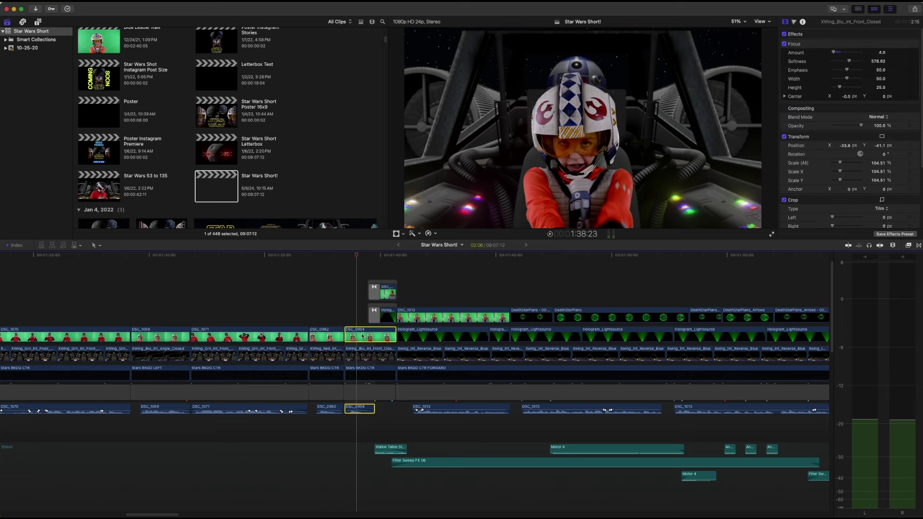
left_click(358, 256)
left_click_drag(358, 257, 386, 255)
Step: Select DSC_1018 and scrub through its 65% opacity fade-in with Bad TV, Flashing, Glow and Vignette Mask
left_click(390, 316)
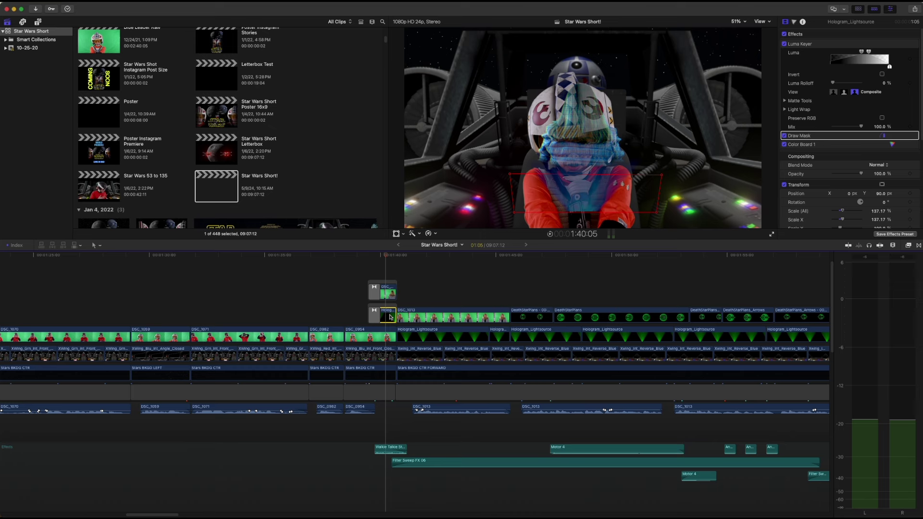
left_click(391, 290)
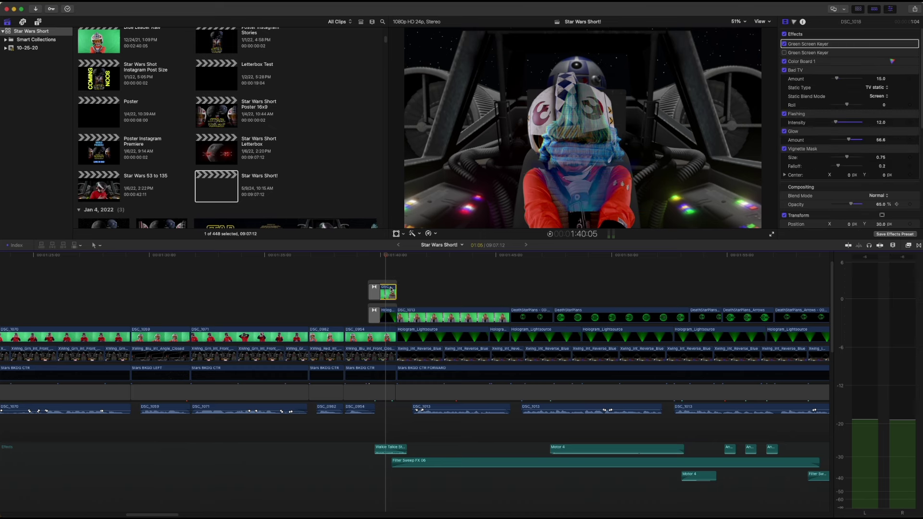
left_click(384, 257)
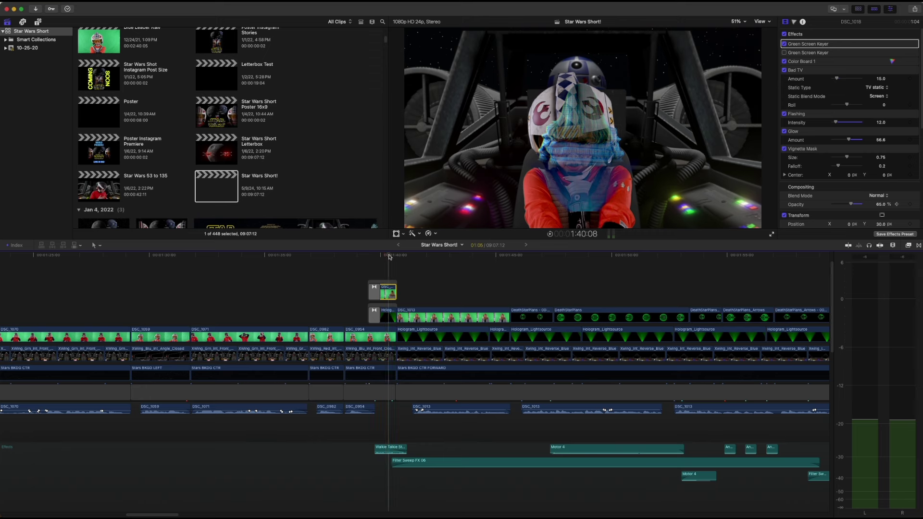
left_click(373, 259)
left_click_drag(373, 259, 401, 256)
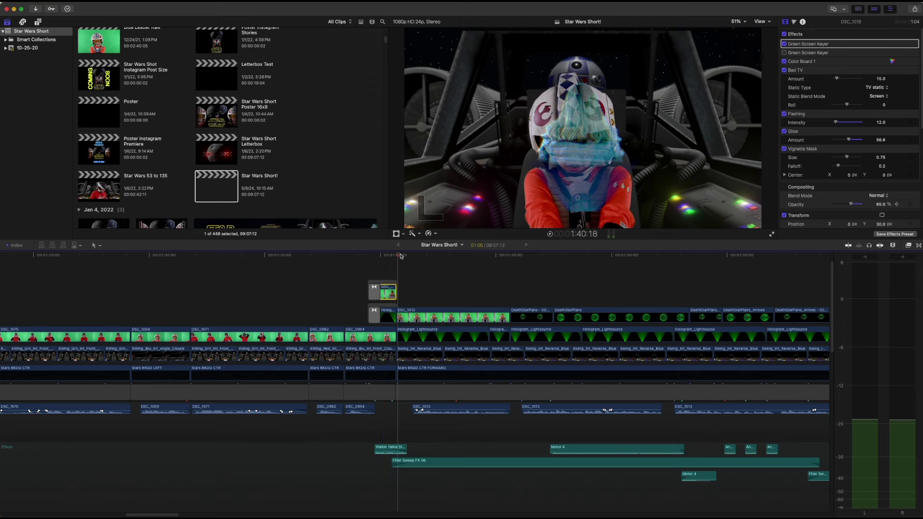
left_click(84, 373)
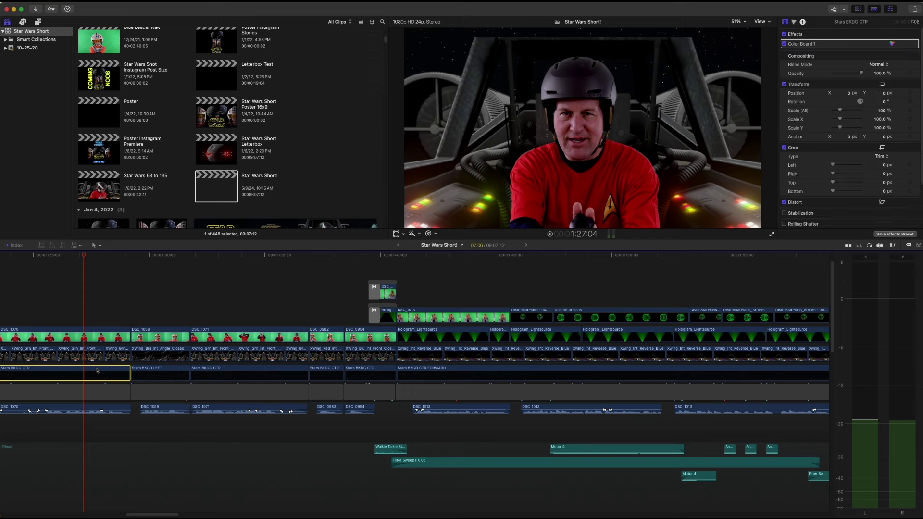
Step: Jump to the woman's hologram shot and scrub through it, parking at 1:41:21
left_click(441, 371)
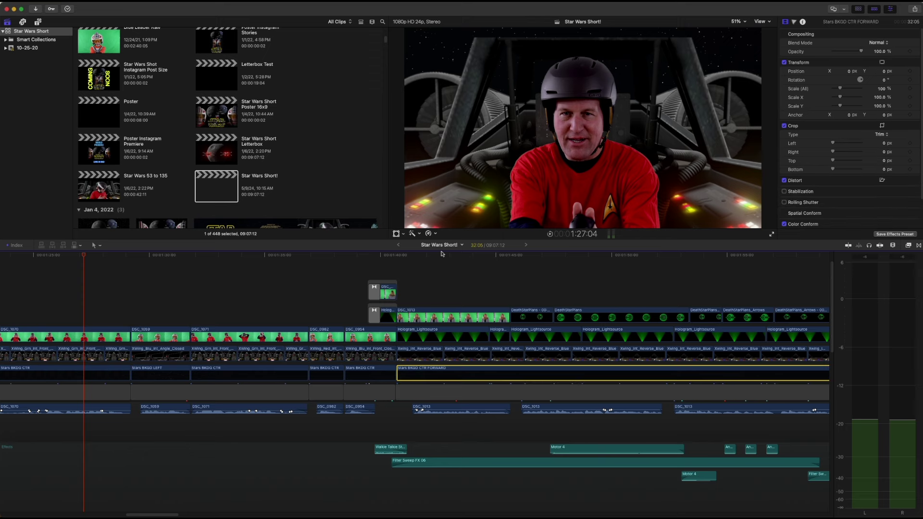
left_click(441, 254)
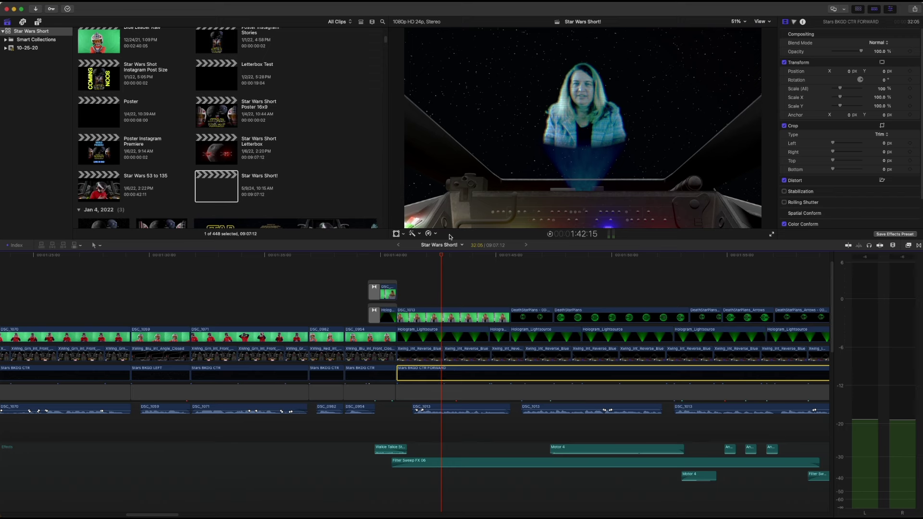
left_click_drag(443, 254, 478, 256)
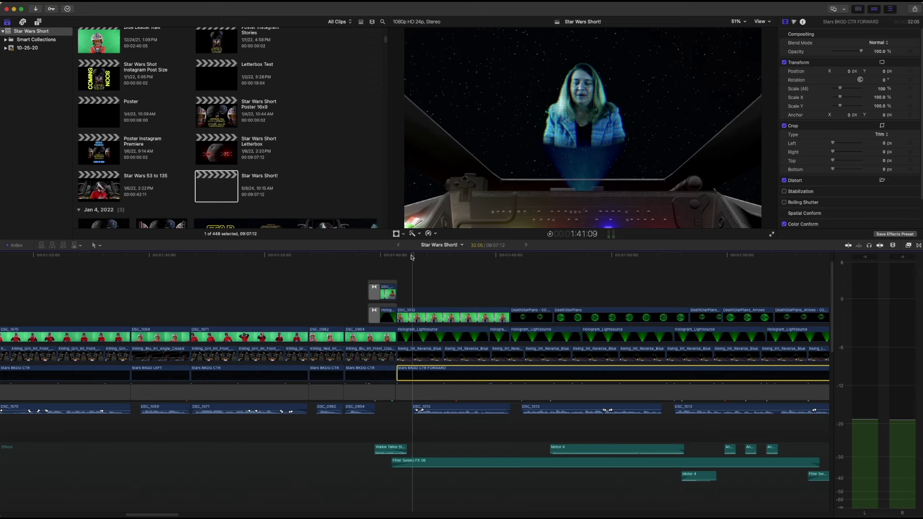
left_click(454, 257)
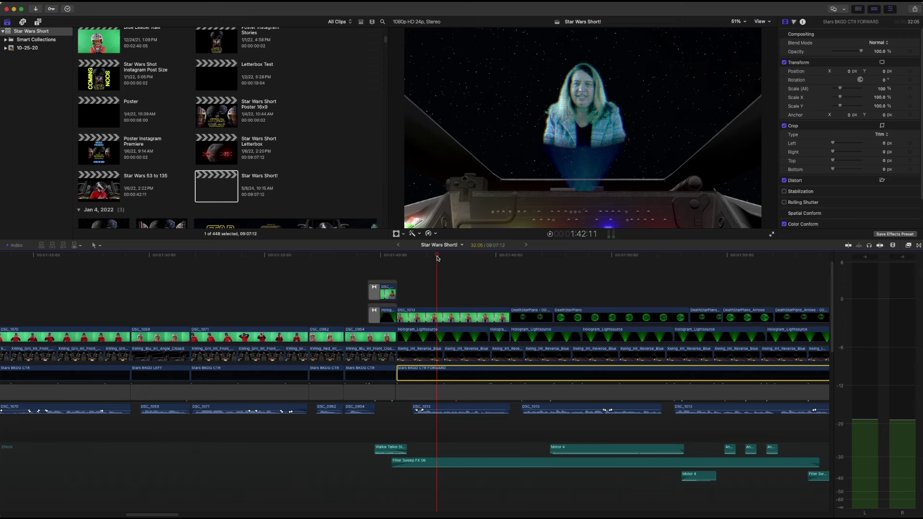
left_click(437, 258)
left_click(426, 257)
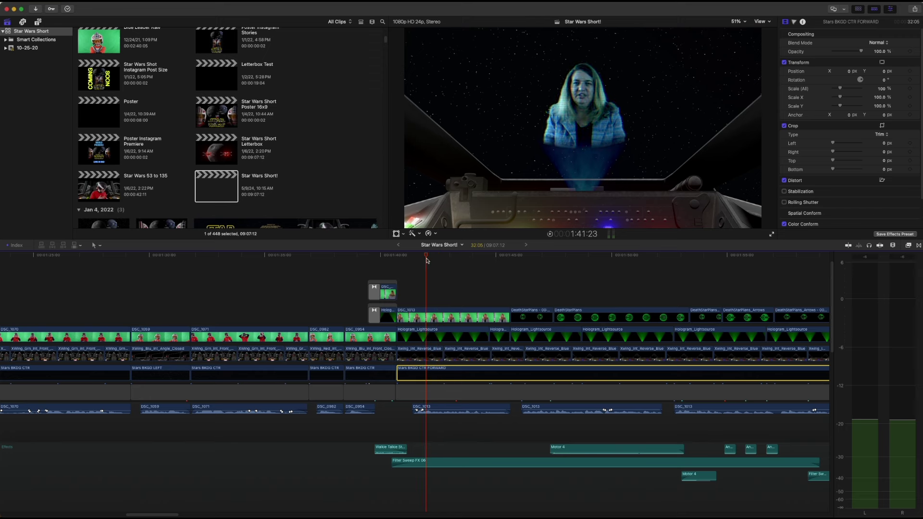
Step: Inspect Xwing_Int_Reverse_Blue, then Hologram_Lightsource's Luma Keyer and Draw Mask at 1:41:23
left_click(420, 354)
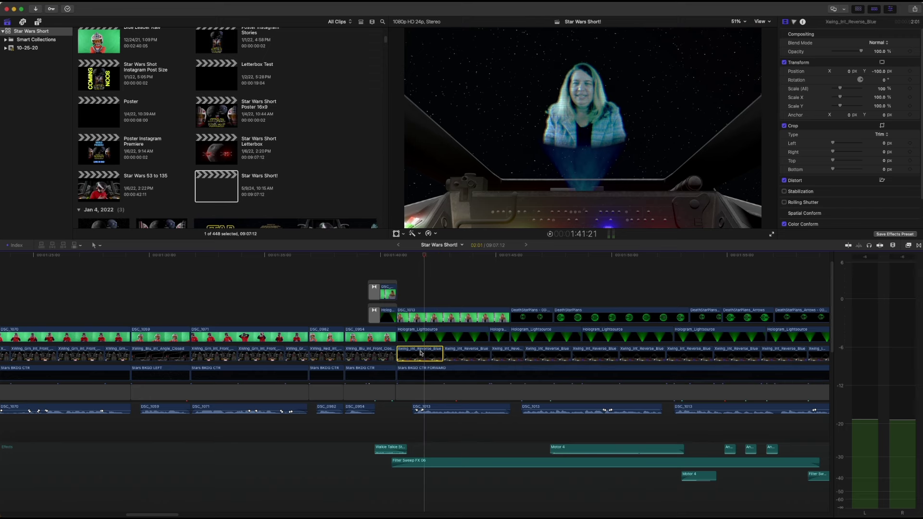
left_click(426, 256)
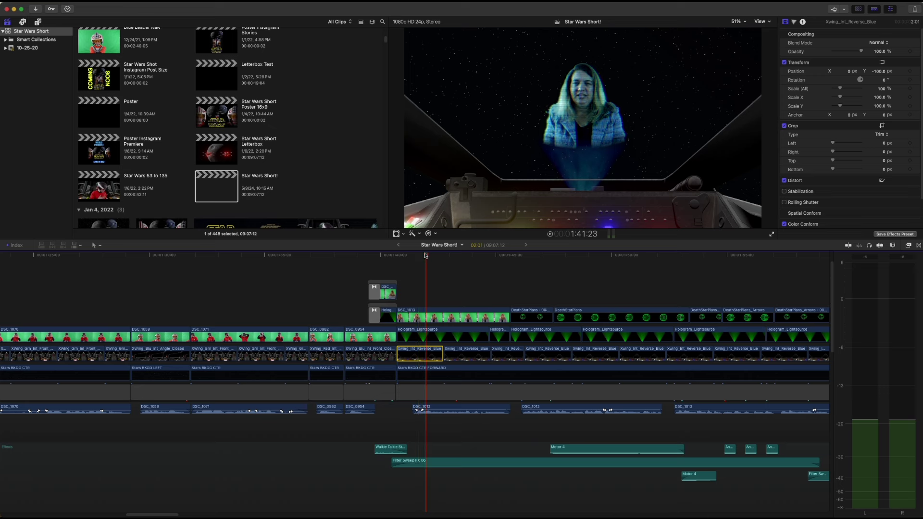
left_click(433, 332)
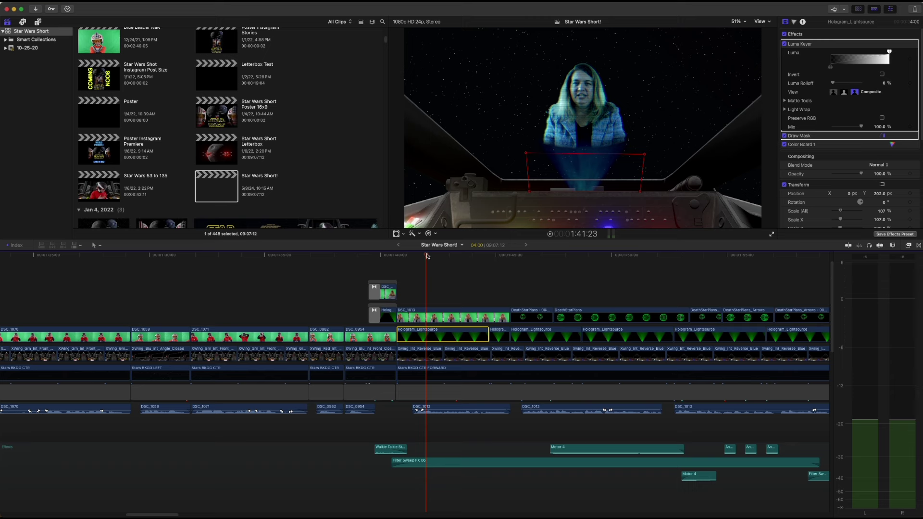
Step: Select the DSC_1013 hologram footage and scrub between 1:41:22 and 1:42:02
left_click(429, 257)
left_click(433, 314)
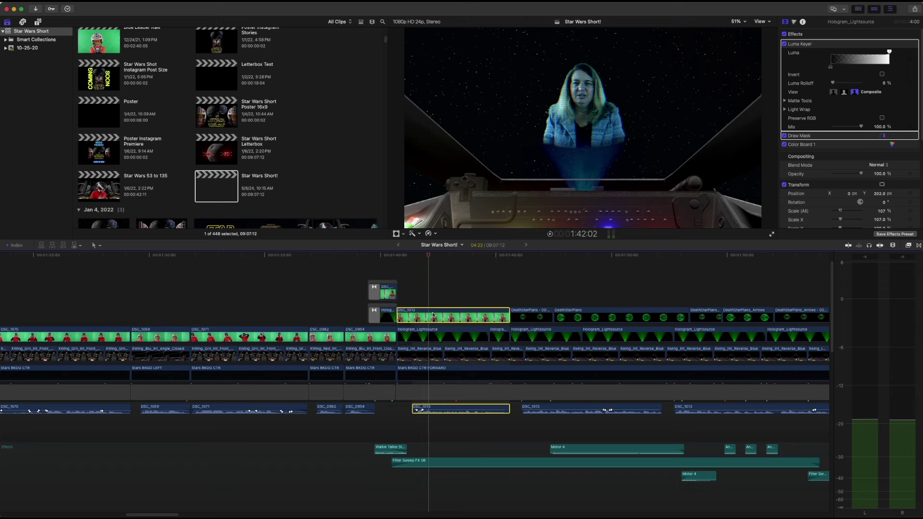
left_click(425, 256)
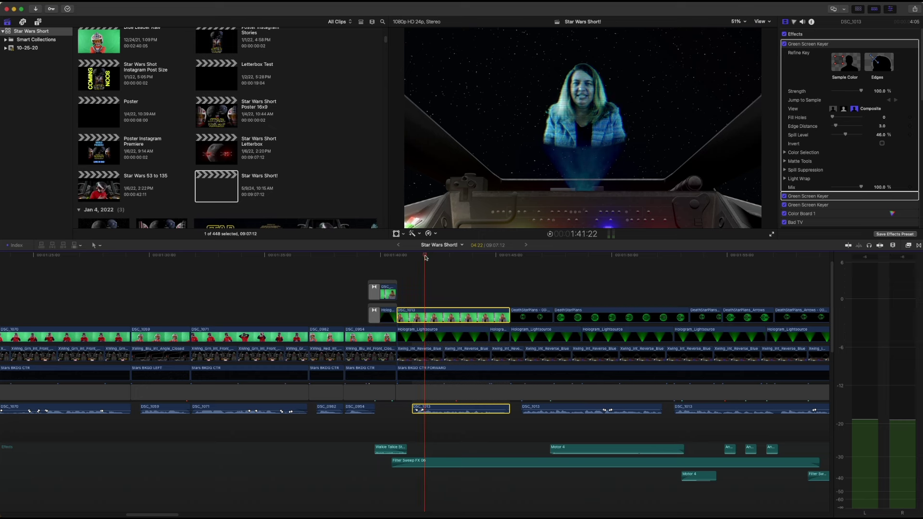
left_click(428, 256)
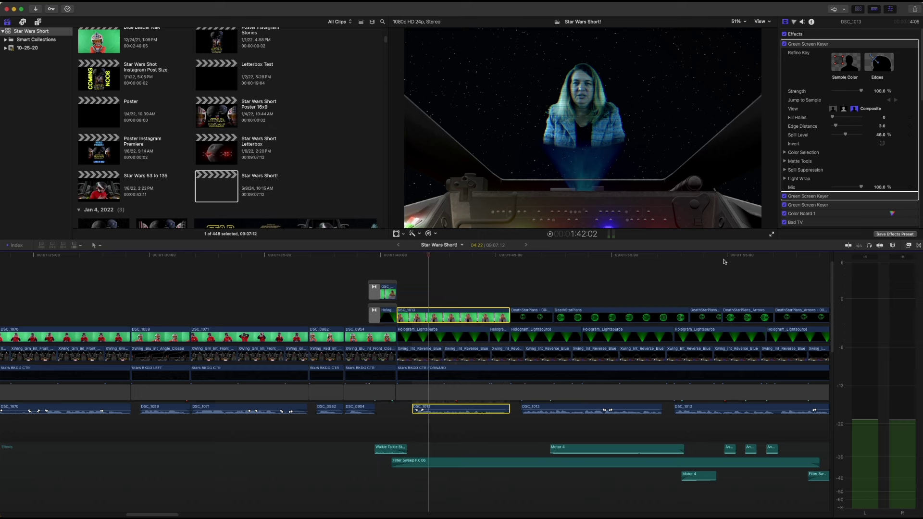
Step: Review DSC_1013's Color Board 1, Bad TV and Flashing effects in the Inspector
scroll(824, 115, "down", 3)
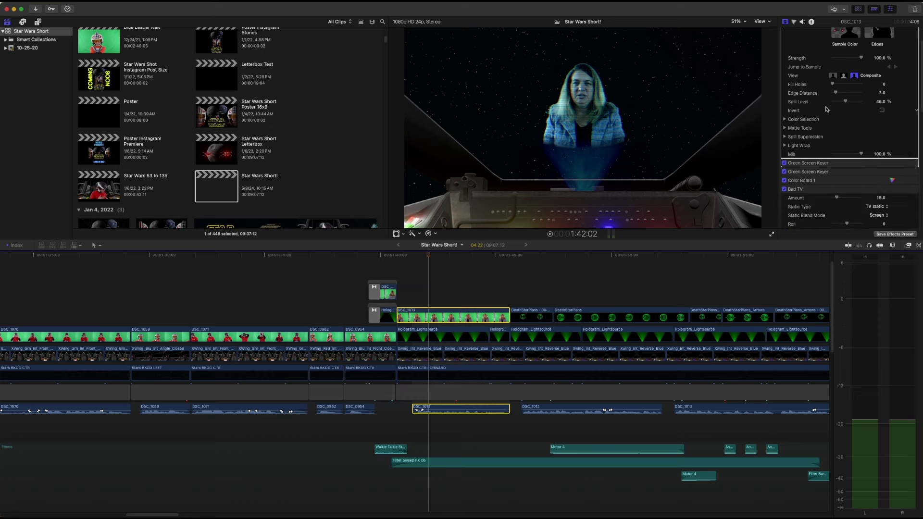
scroll(822, 184, "down", 1)
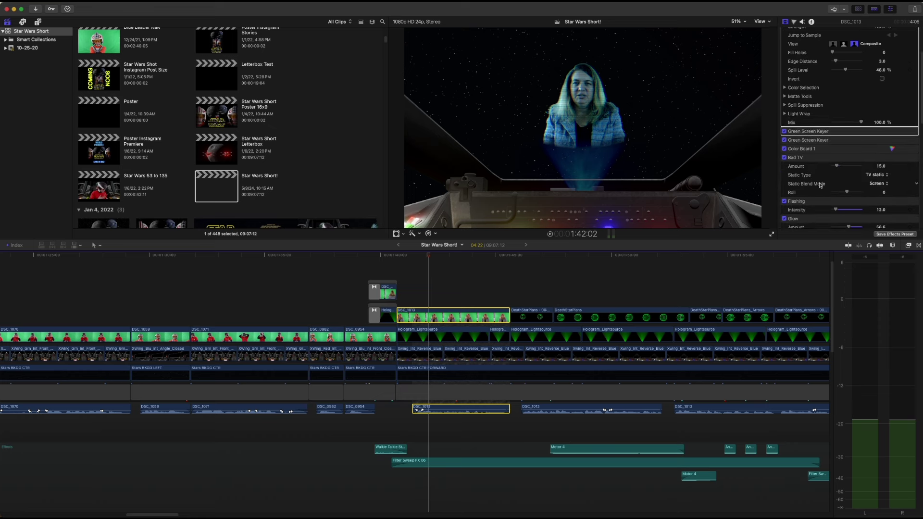
left_click(823, 150)
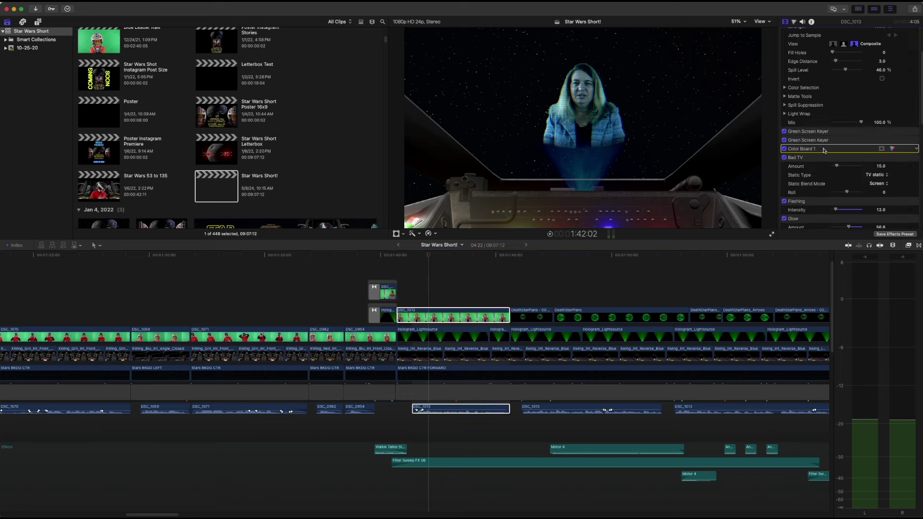
left_click(812, 159)
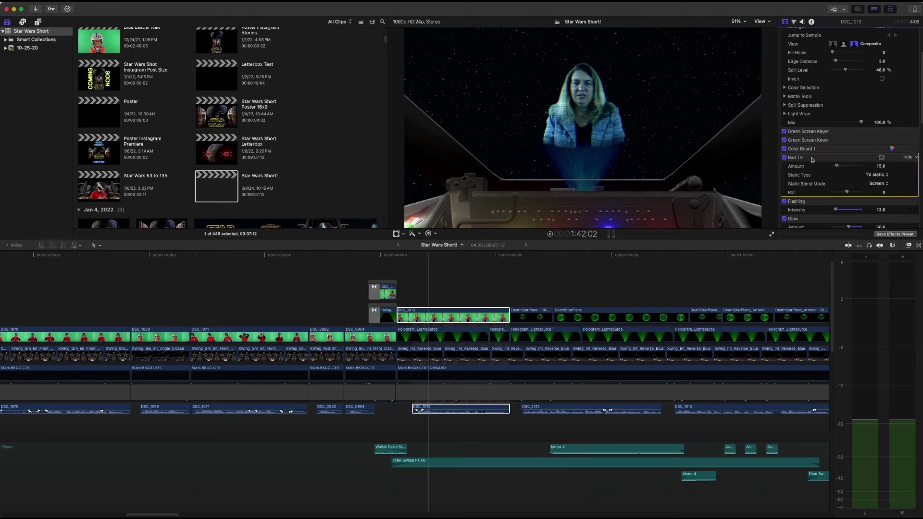
left_click(817, 204)
scroll(817, 204, "down", 2)
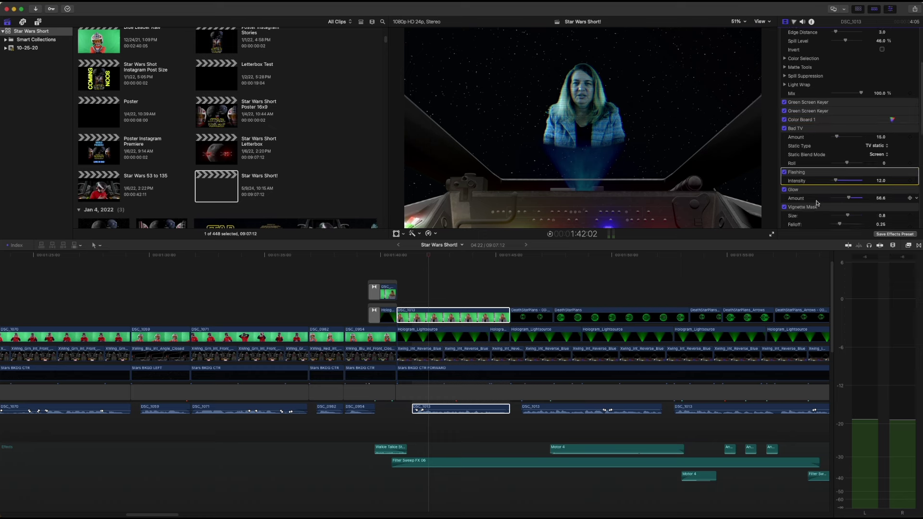
scroll(817, 204, "down", 1)
Step: Move the playhead to about 1:41:18 and select the Xwing_Int_Reverse_Blue cockpit clip
left_click(429, 256)
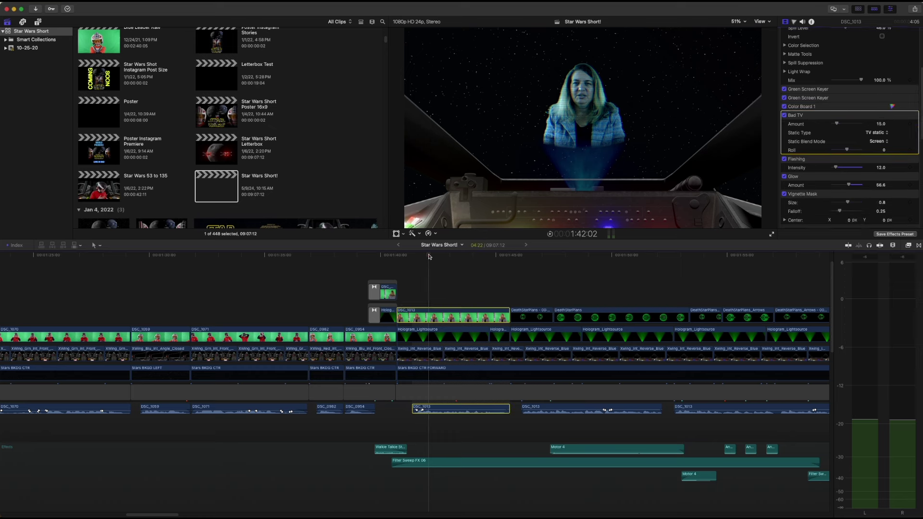
left_click(422, 256)
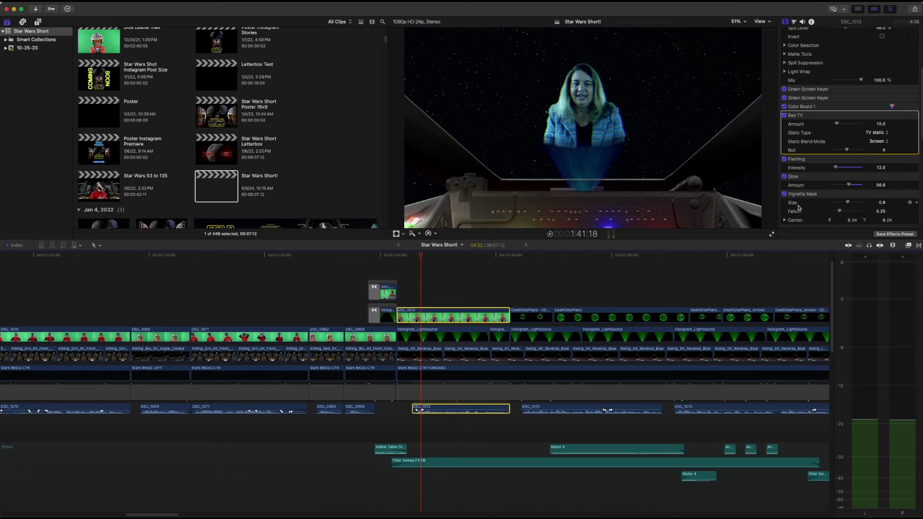
left_click(425, 258)
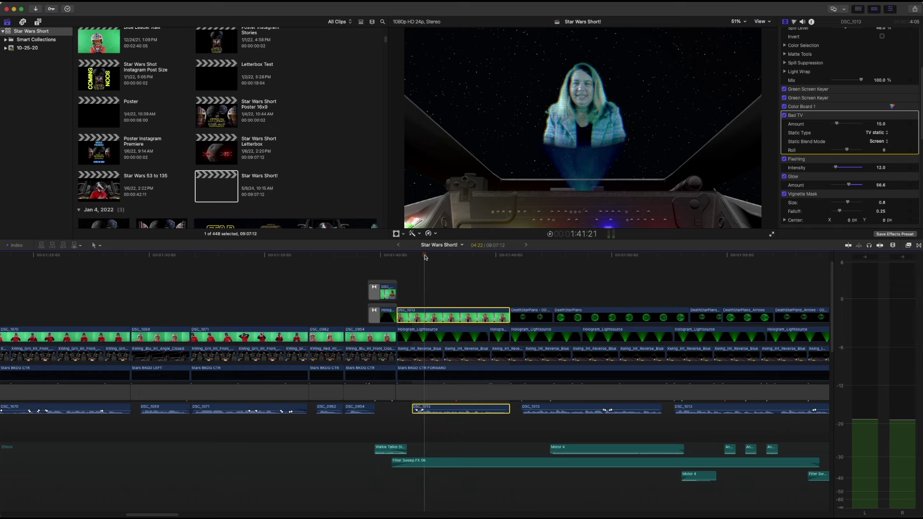
left_click(429, 258)
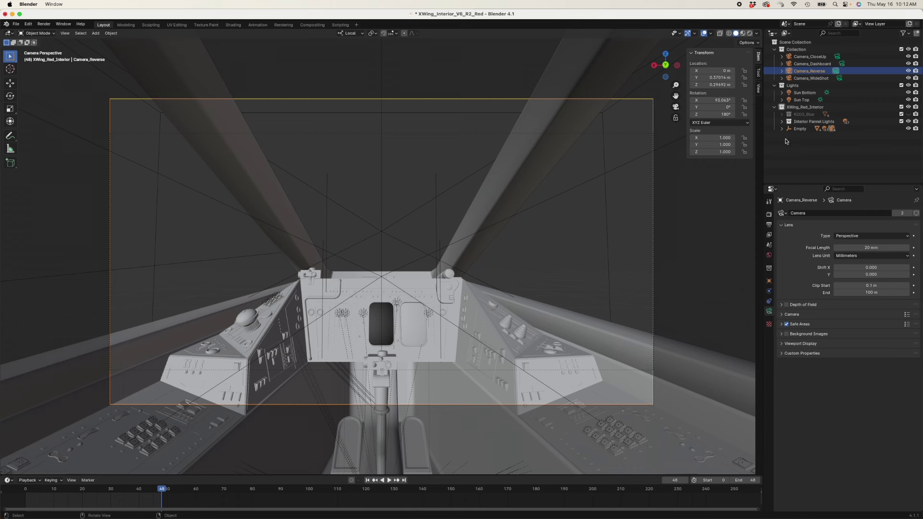
Step: Enable Camera to View in the N-panel View tab and dolly the camera to reframe the cockpit
left_click(758, 89)
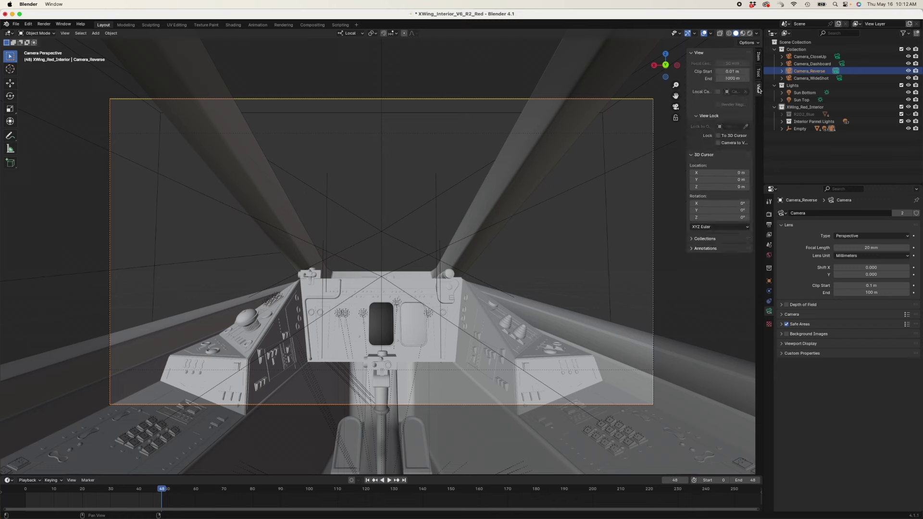
left_click(718, 142)
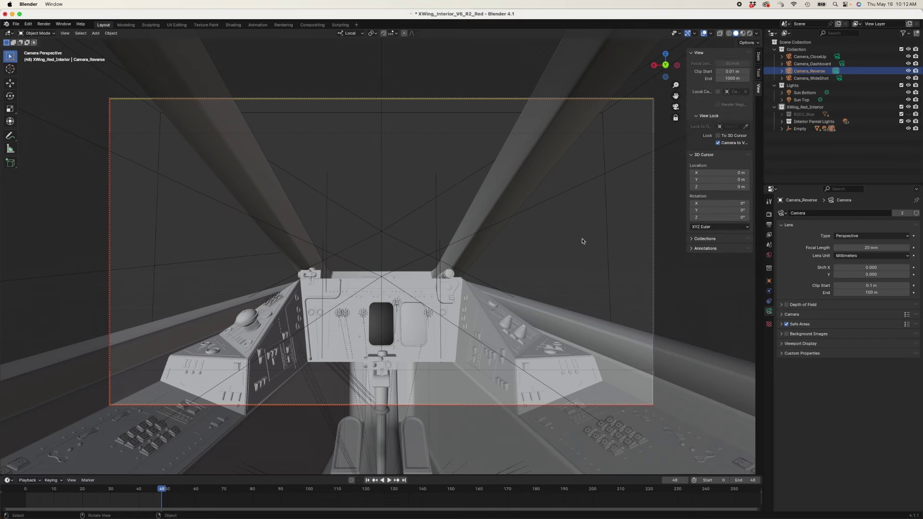
scroll(583, 241, "up", 3)
scroll(582, 242, "up", 3)
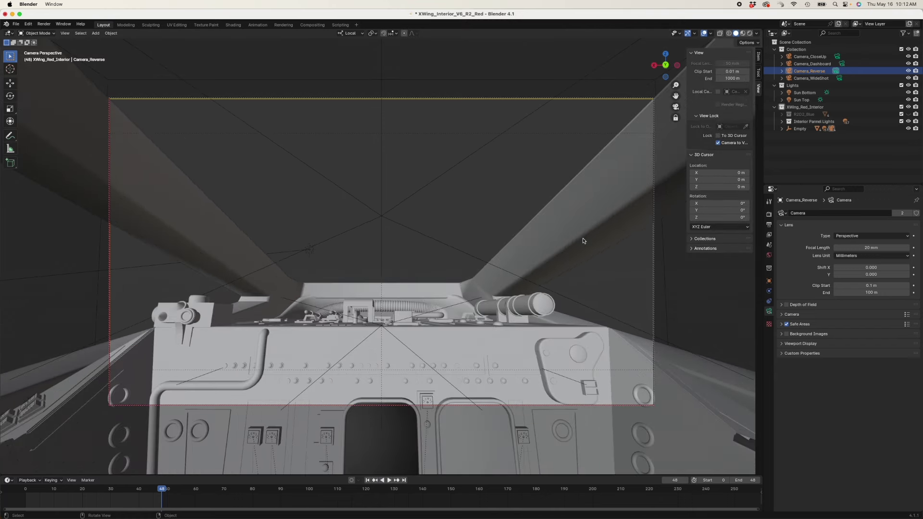
scroll(584, 240, "down", 2)
scroll(584, 239, "down", 2)
scroll(584, 239, "up", 2)
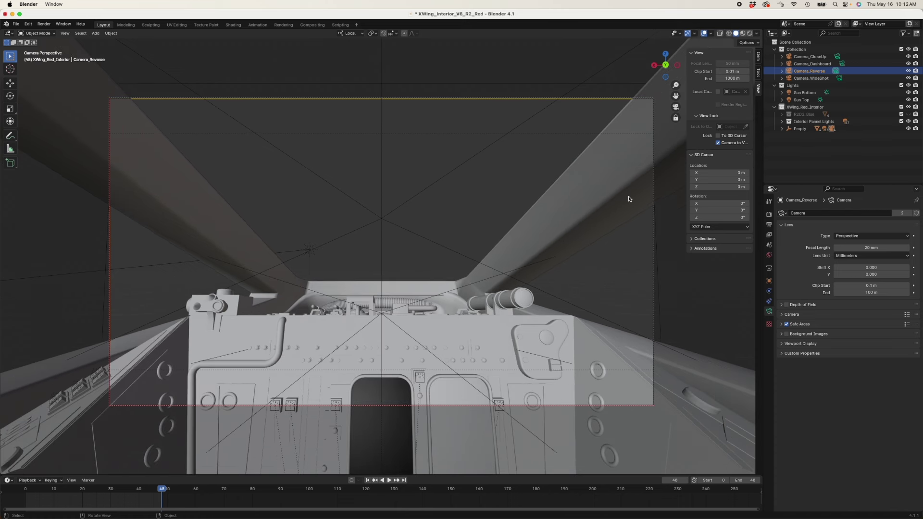
scroll(629, 199, "down", 2)
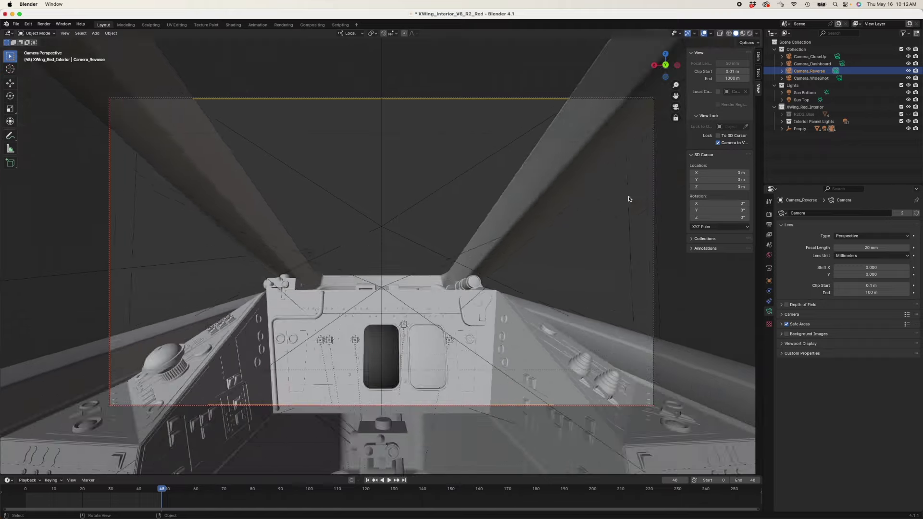
Step: Fine-tune the camera framing and display the cockpit in Material Preview shading
scroll(629, 199, "up", 4)
scroll(629, 199, "down", 4)
scroll(629, 199, "up", 1)
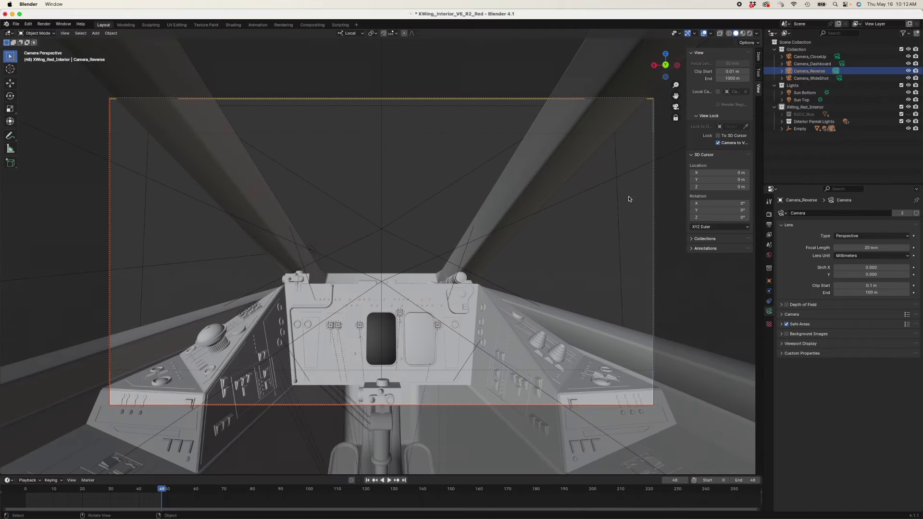
left_click(744, 34)
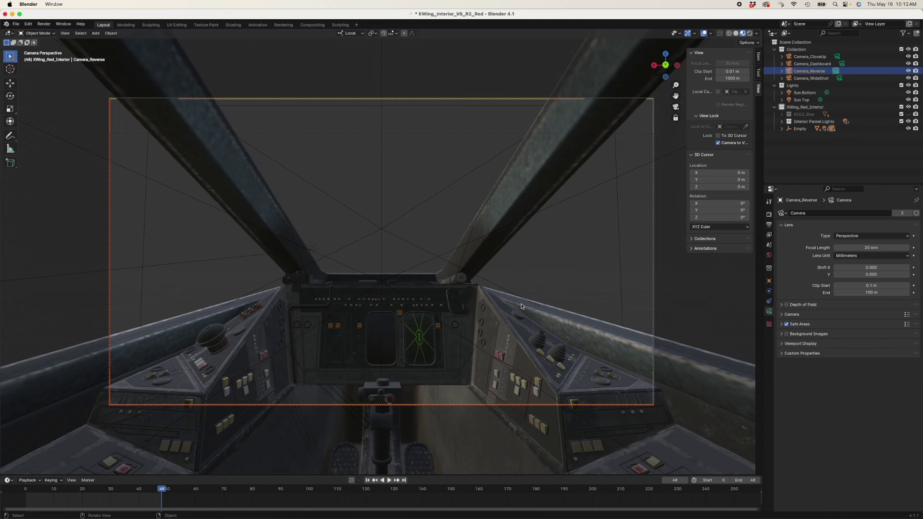
scroll(522, 306, "down", 2)
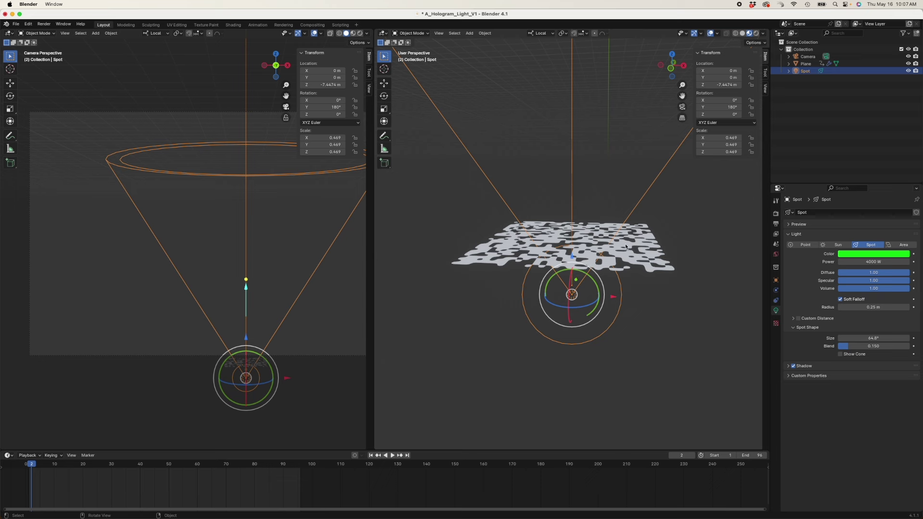
left_click(626, 247)
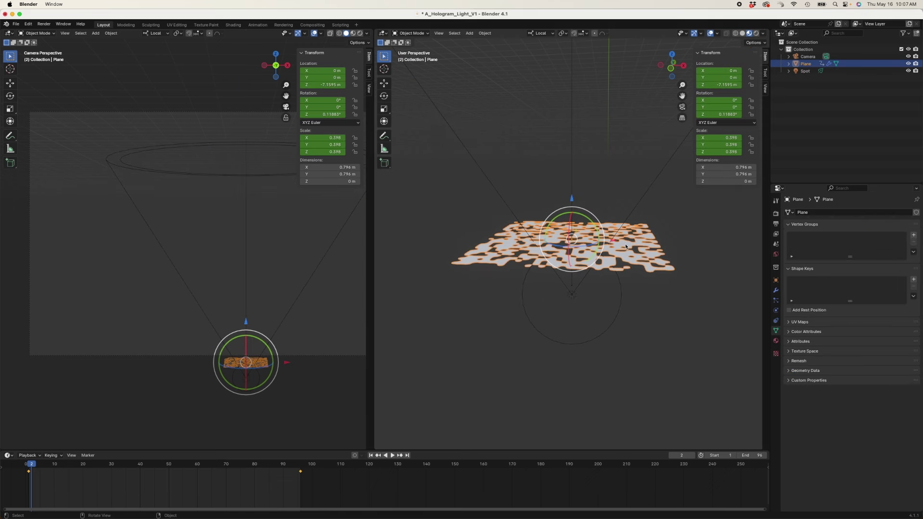
scroll(626, 247, "up", 5)
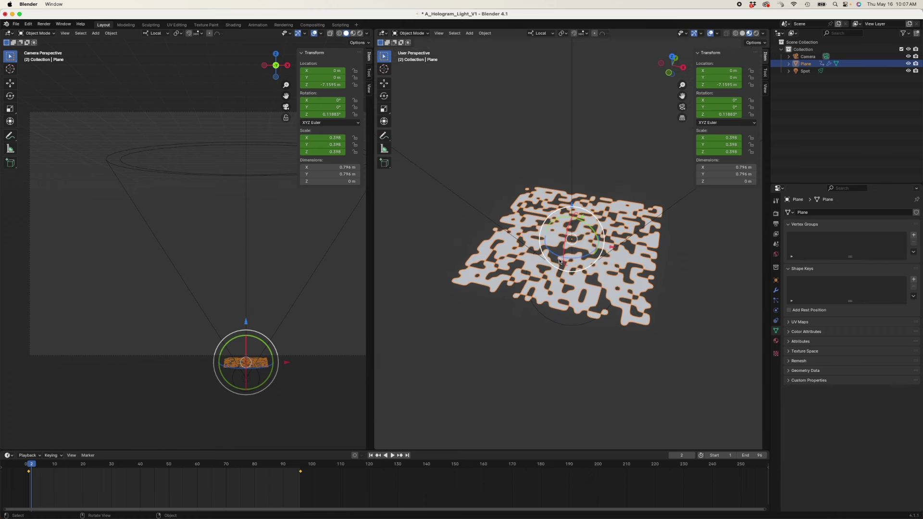
scroll(580, 270, "down", 5)
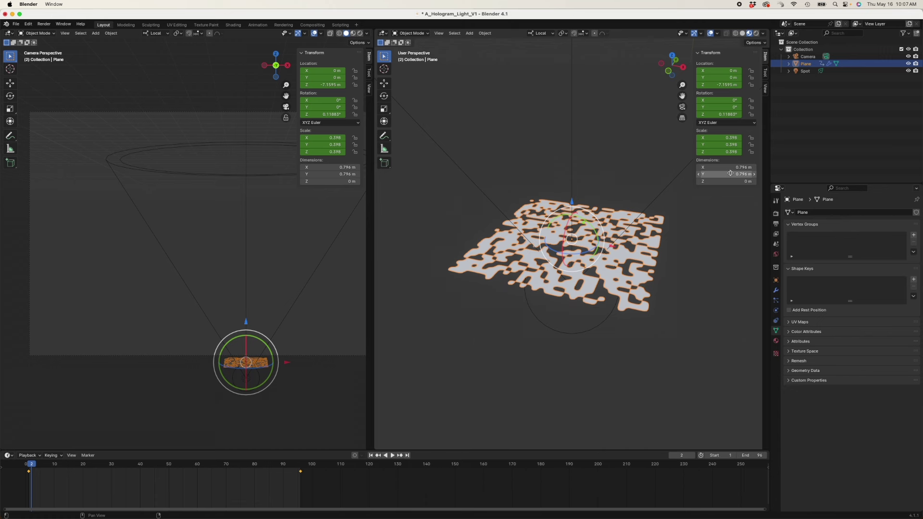
scroll(625, 266, "down", 3)
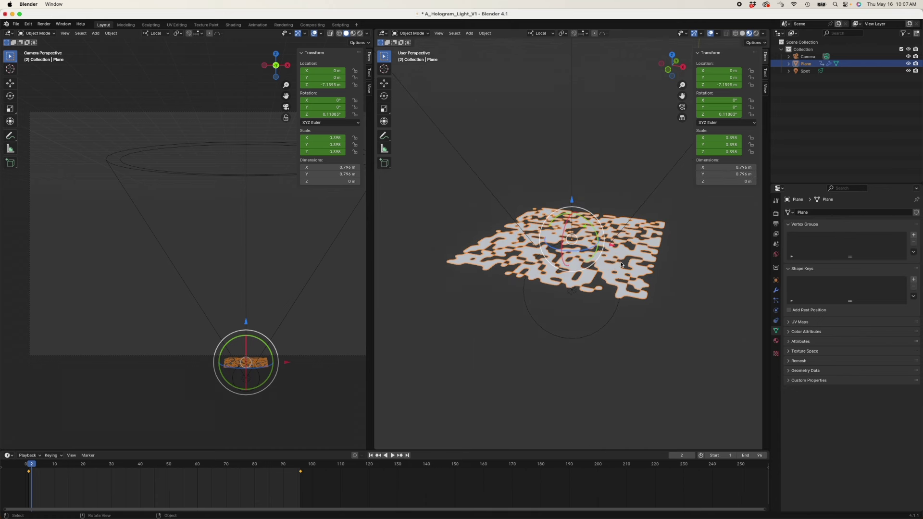
scroll(635, 253, "down", 5)
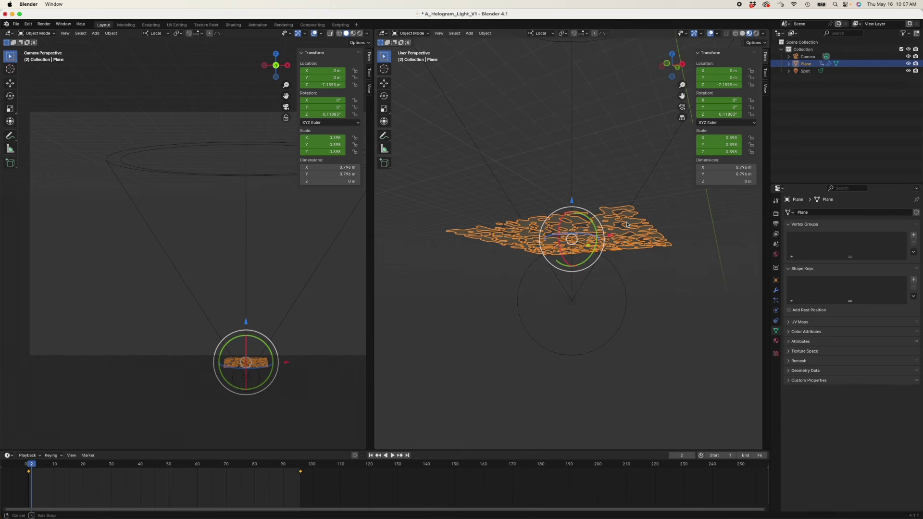
scroll(627, 223, "up", 5)
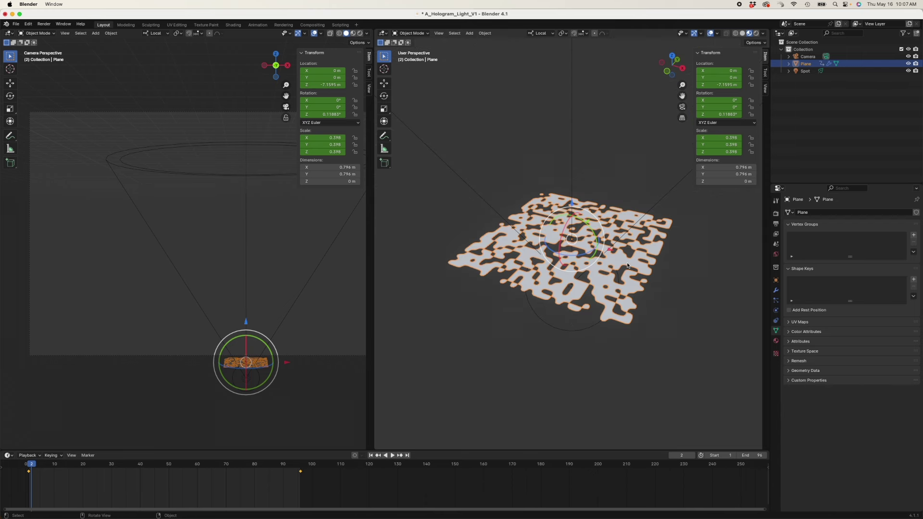
scroll(627, 265, "down", 5)
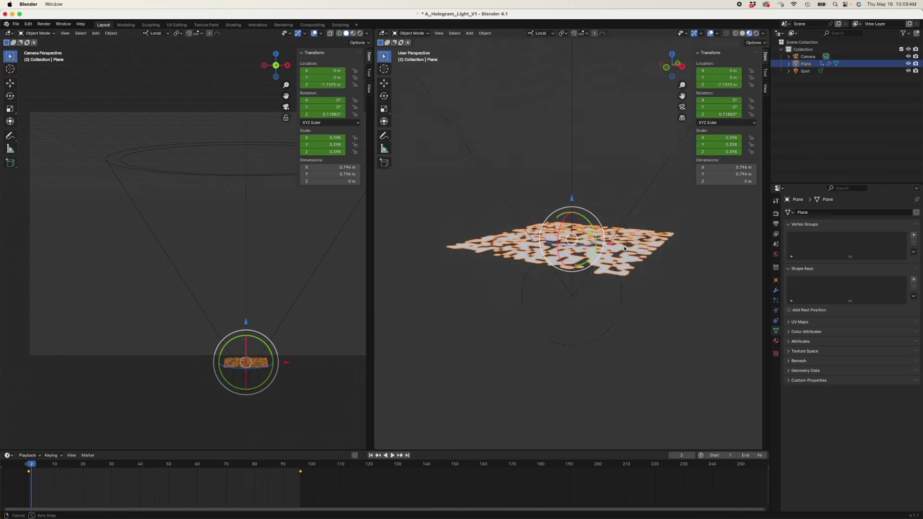
scroll(628, 226, "up", 5)
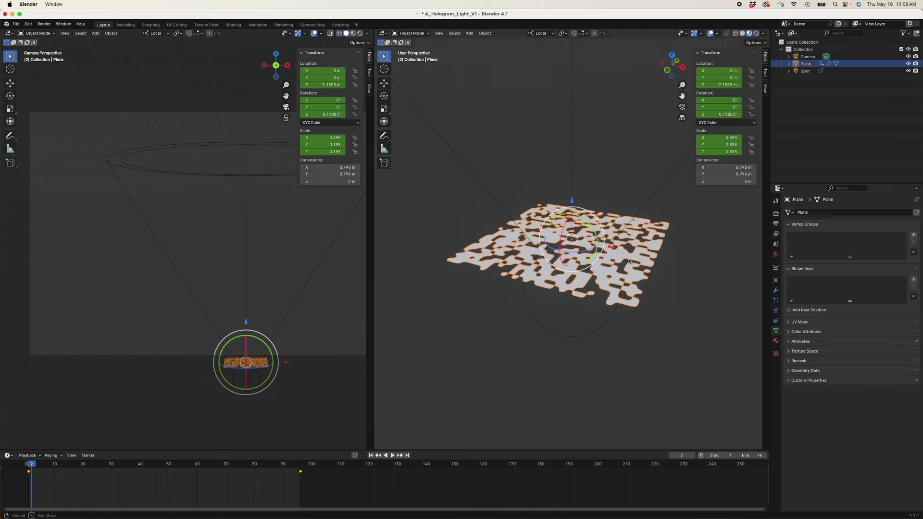
scroll(606, 279, "down", 5)
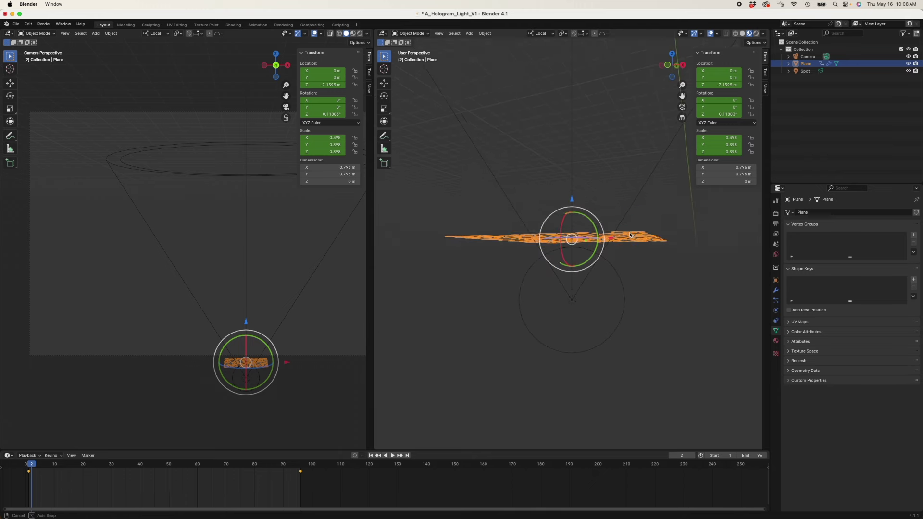
left_click(572, 301)
Step: Select the breakup Plane and play its animation from frame 1, stopping at frame 95
scroll(592, 302, "up", 5)
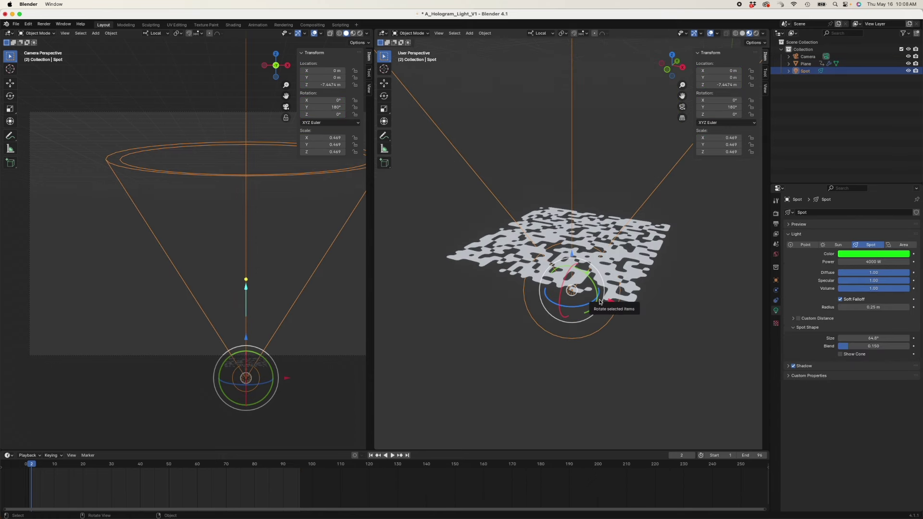
scroll(629, 266, "up", 2)
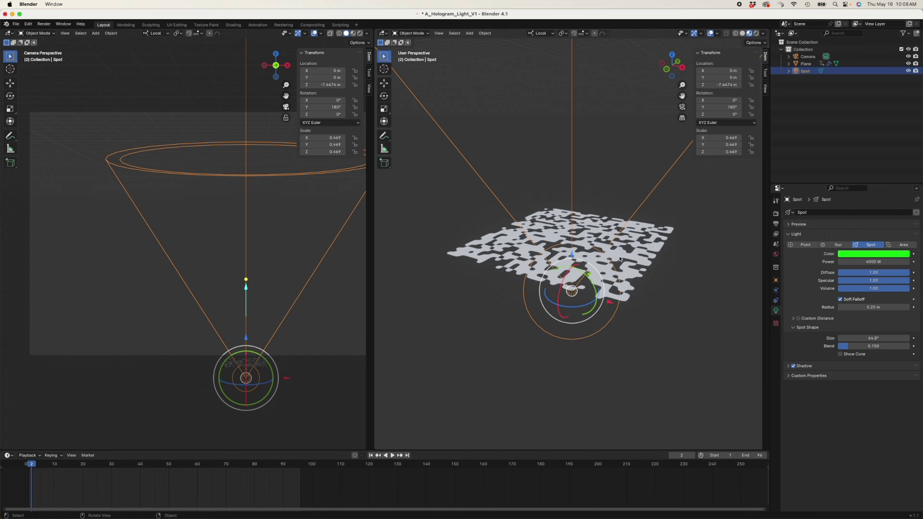
left_click(621, 251)
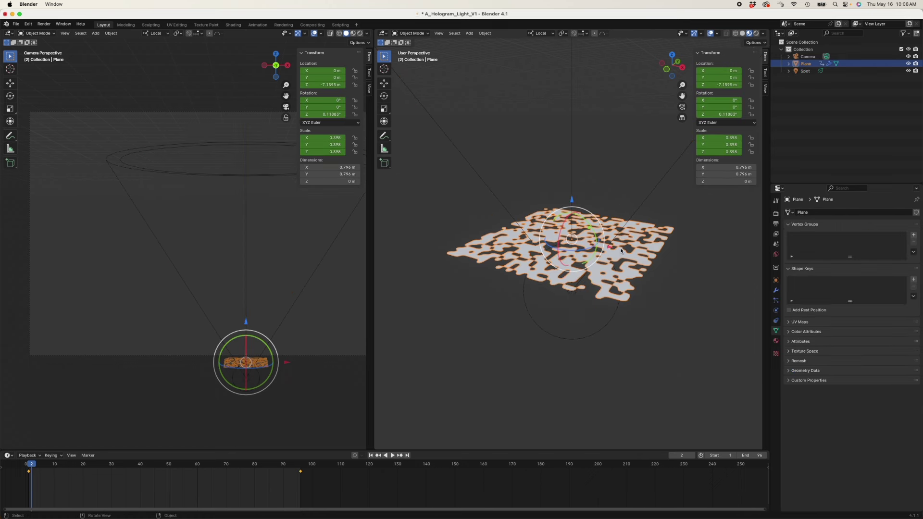
left_click(30, 468)
key("space")
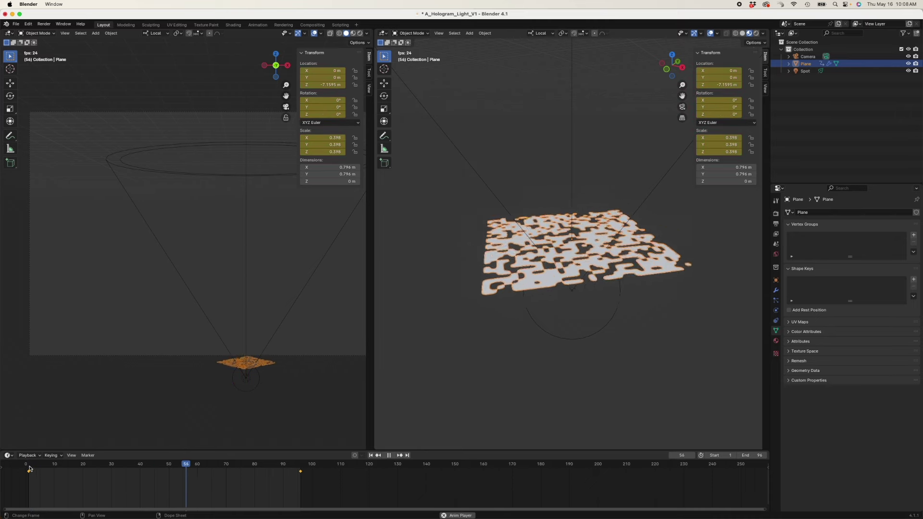
key("space")
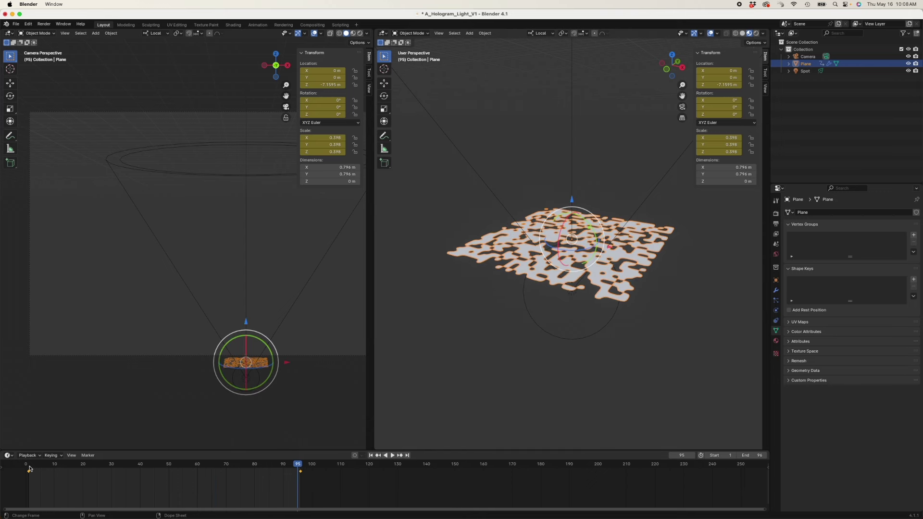